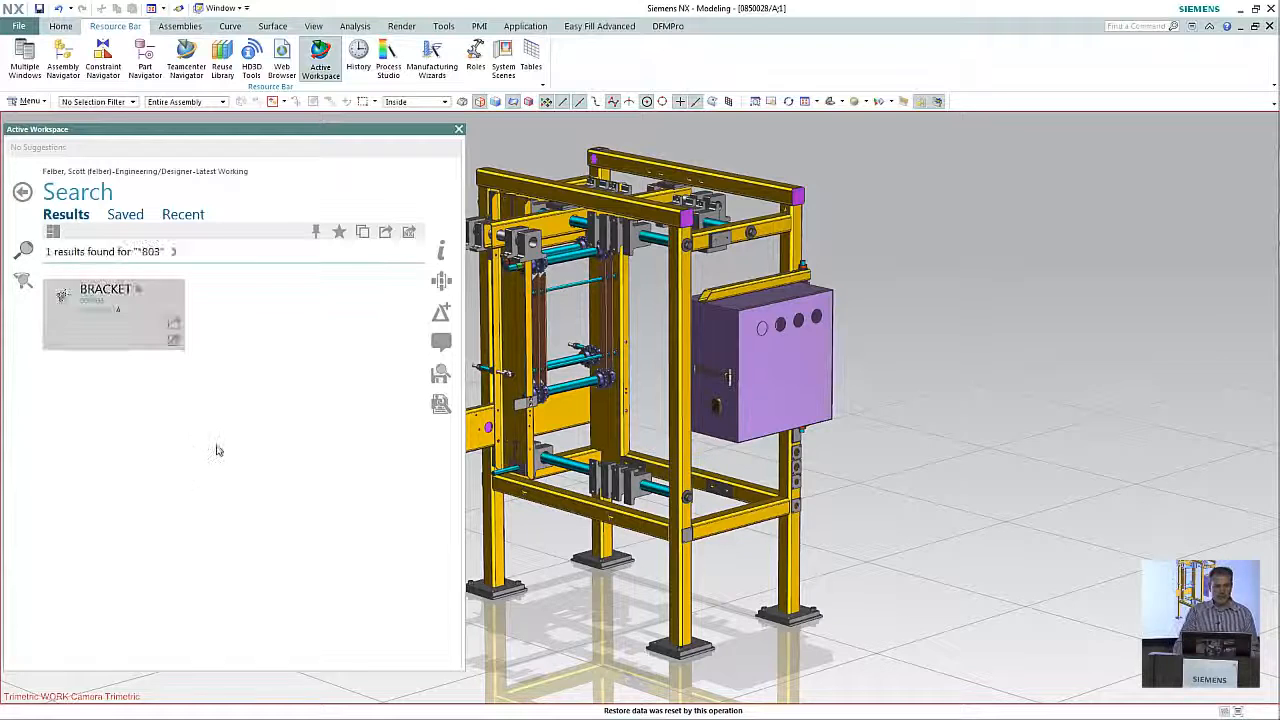
Step: Open the BRACKET part found in the search and set the horizontal dimension p2 of SKETCH_000 to 6
left_click(174, 341)
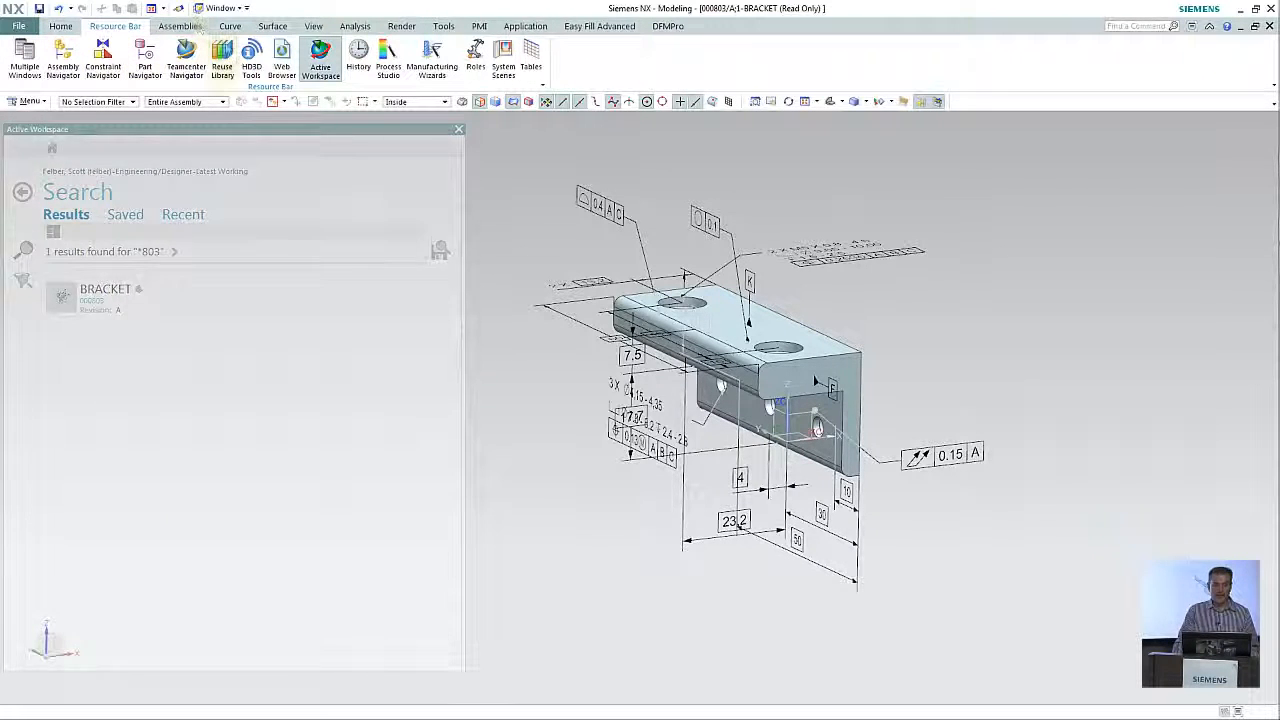
left_click(145, 68)
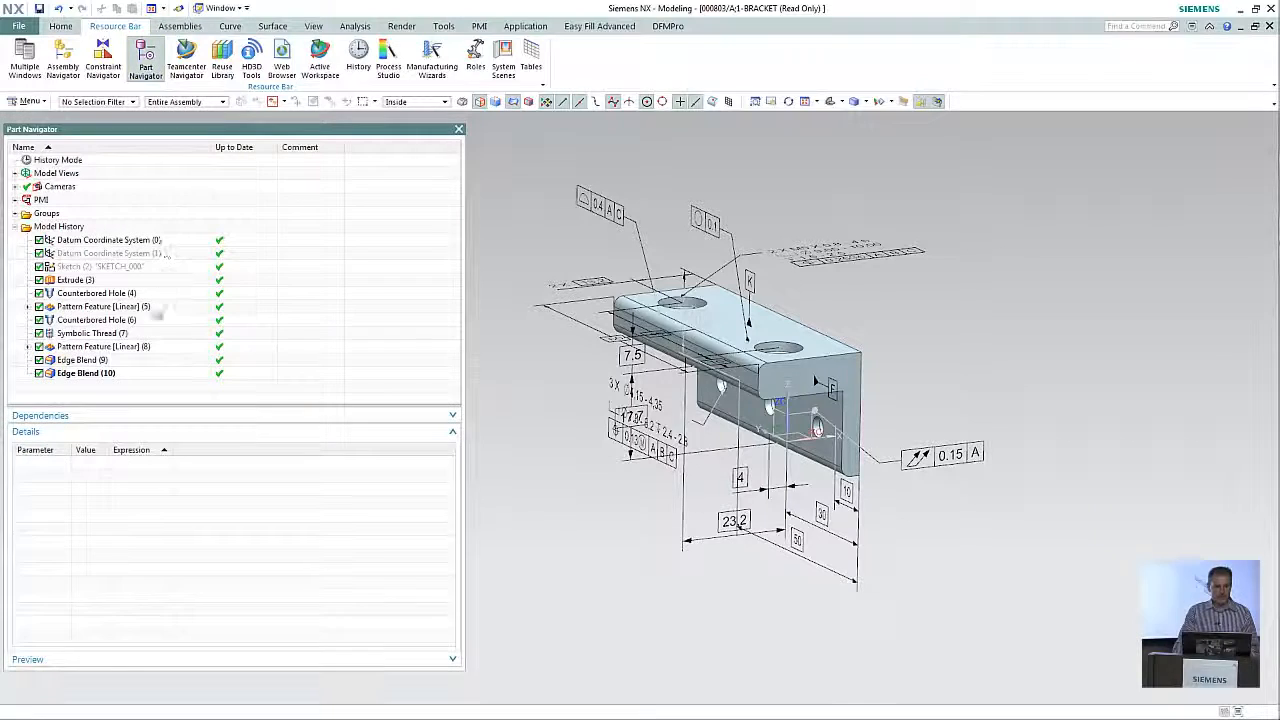
left_click(108, 267)
double_click(159, 492)
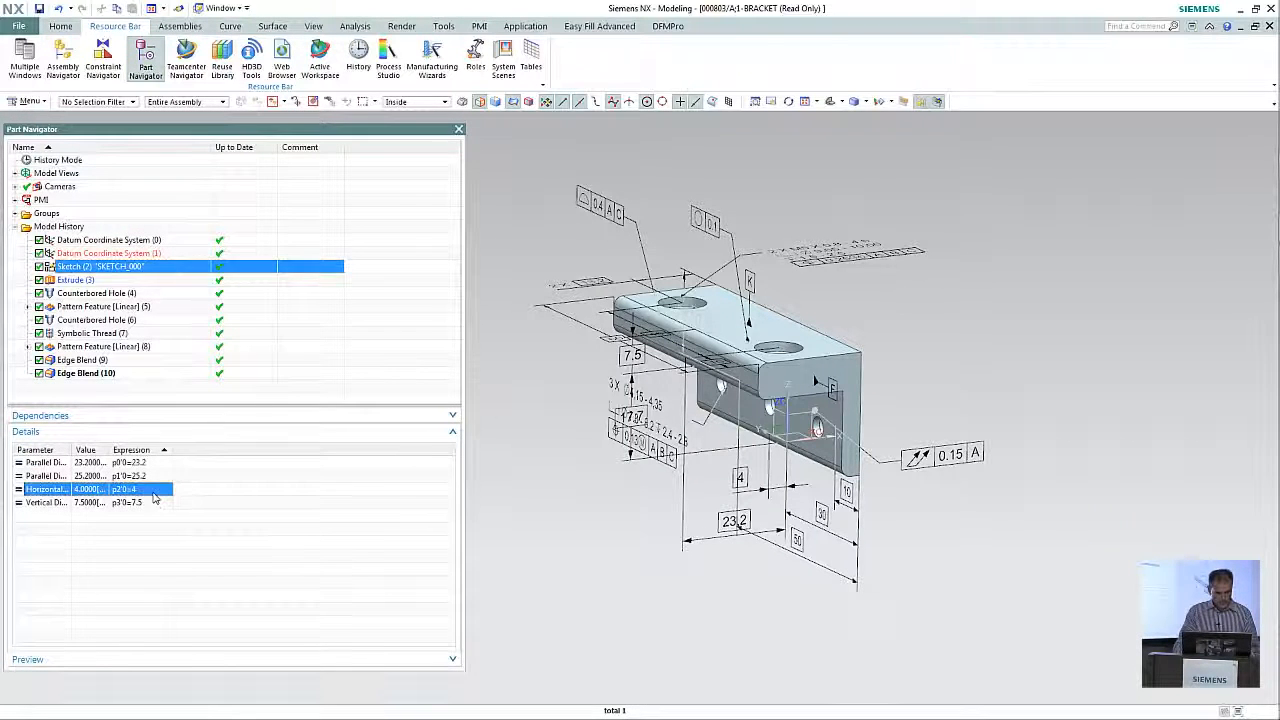
type("6")
key("Return")
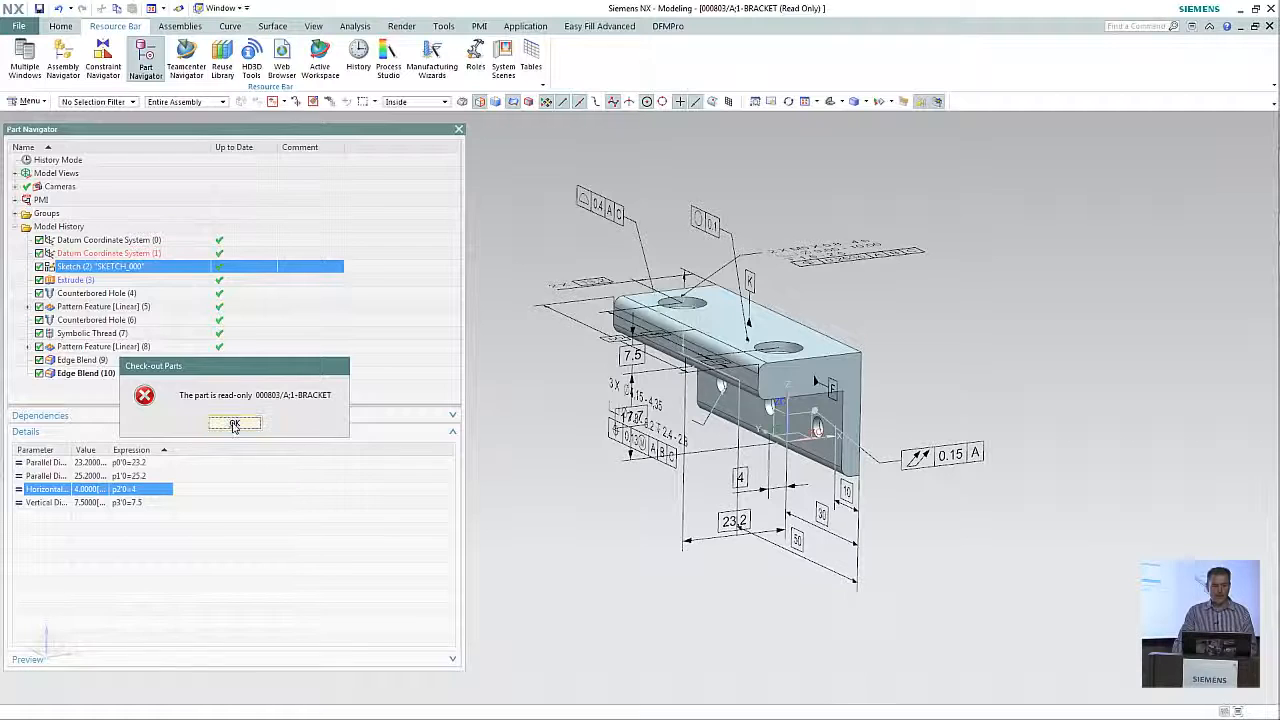
left_click(232, 420)
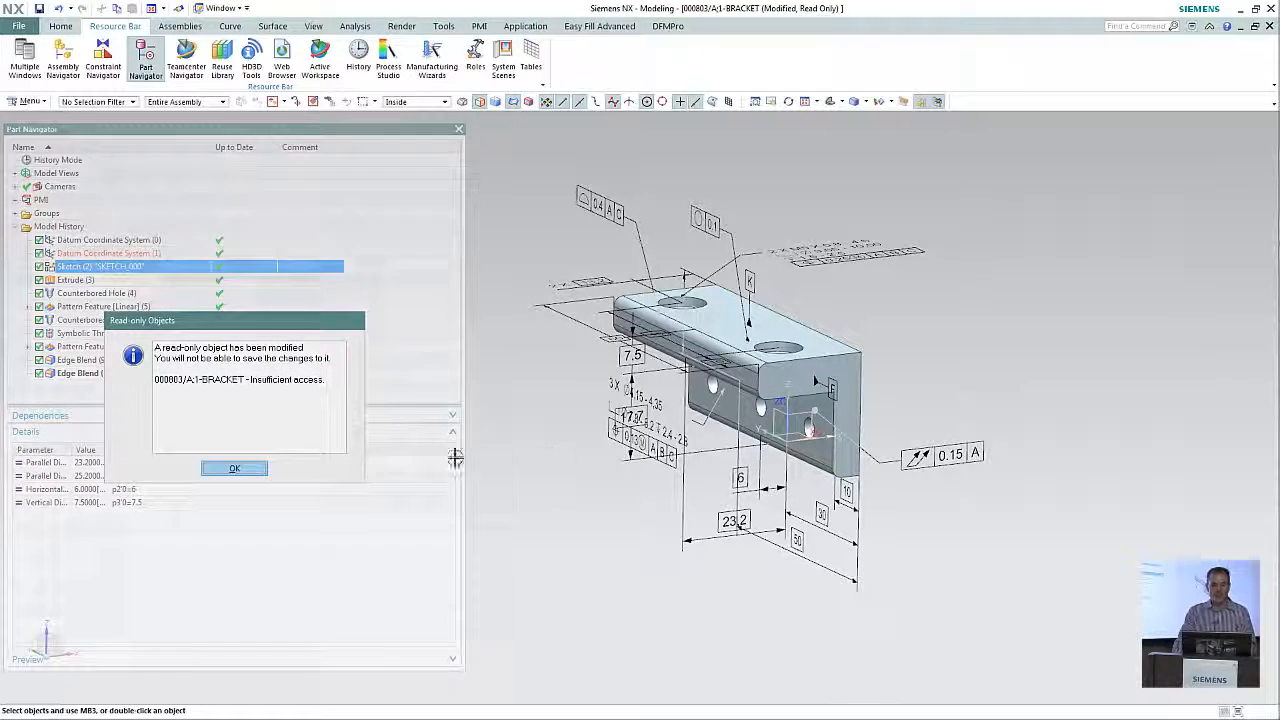
left_click(232, 467)
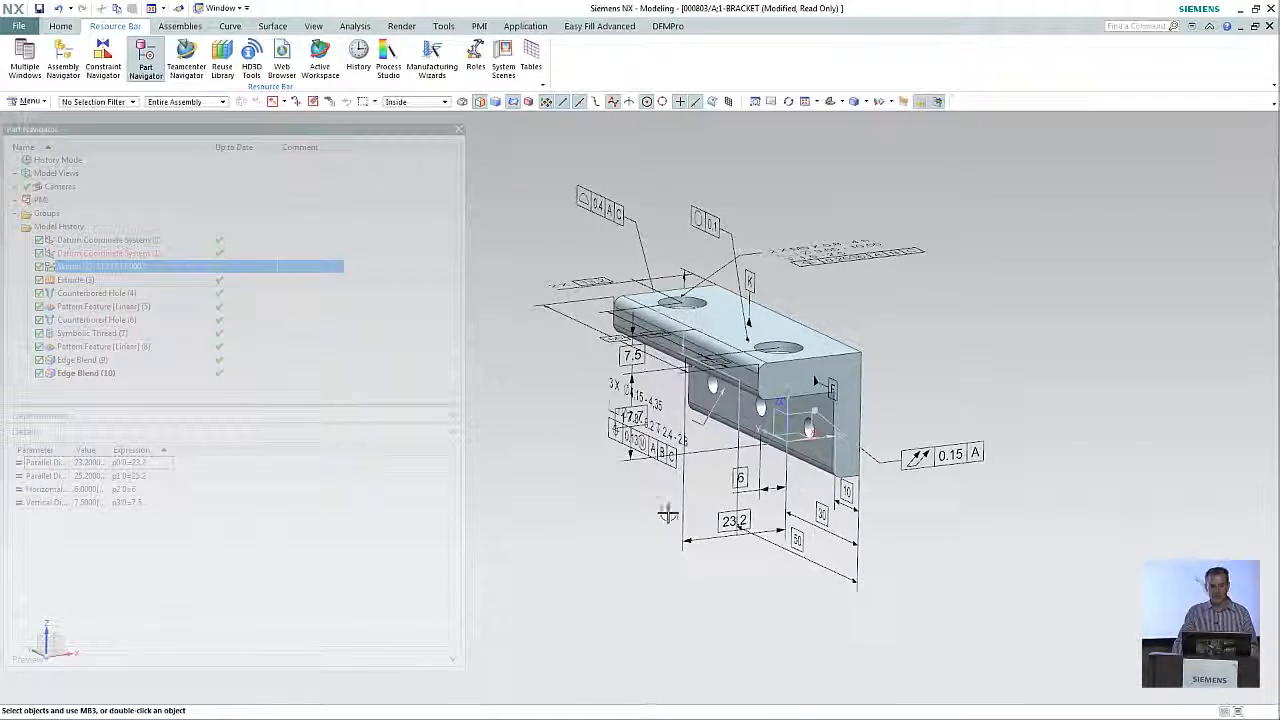
Step: Save the modified bracket work part as a new revision, assigning revision B
middle_click_drag(680, 505, 679, 460, "shift")
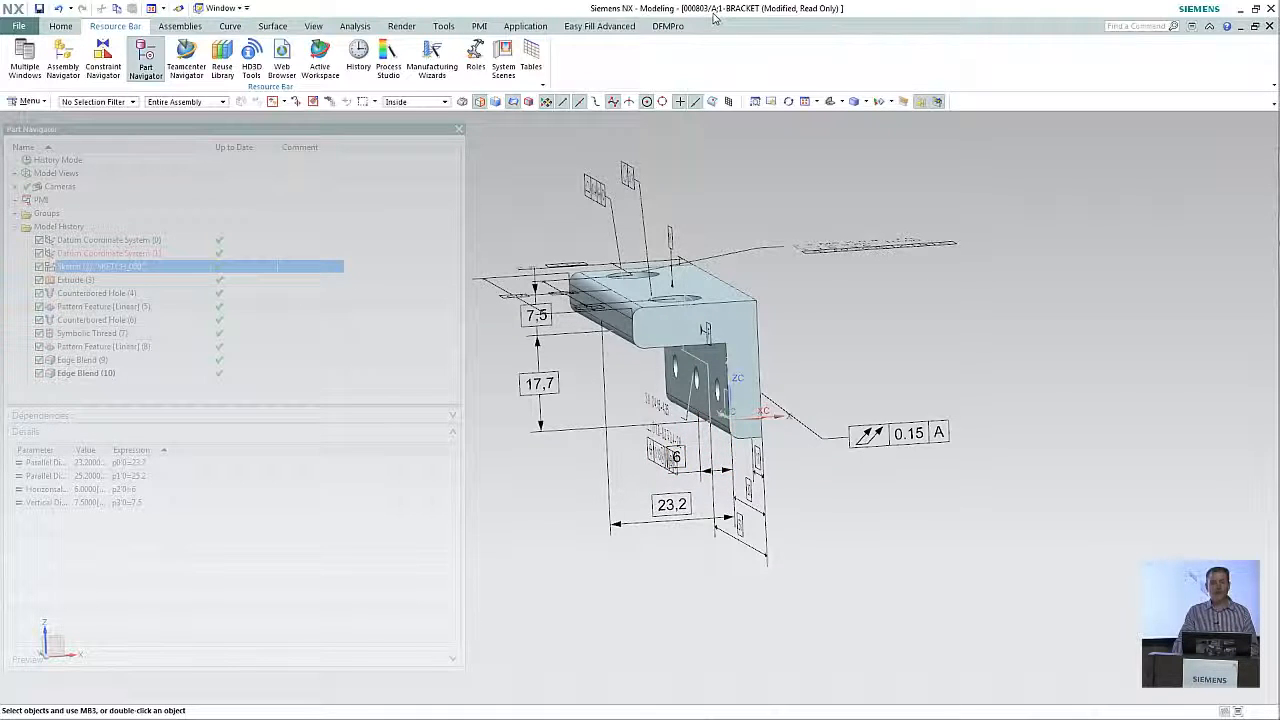
middle_click_drag(690, 341, 585, 330)
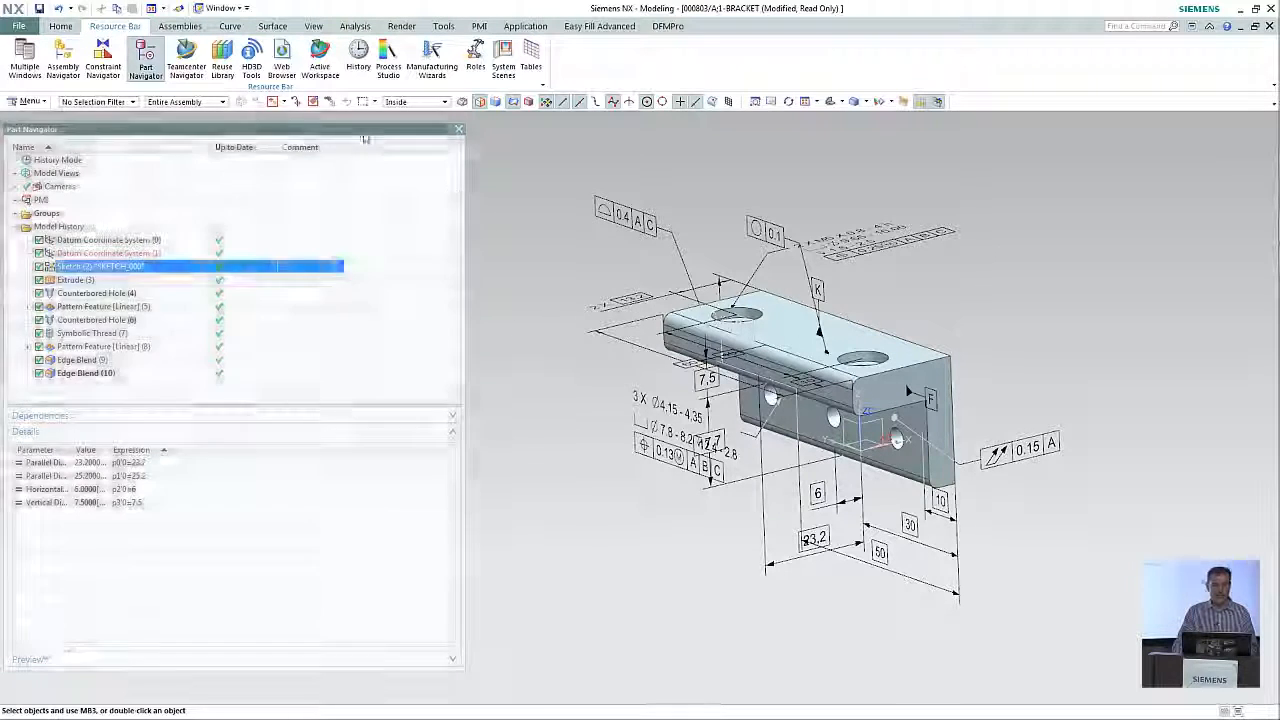
left_click(459, 129)
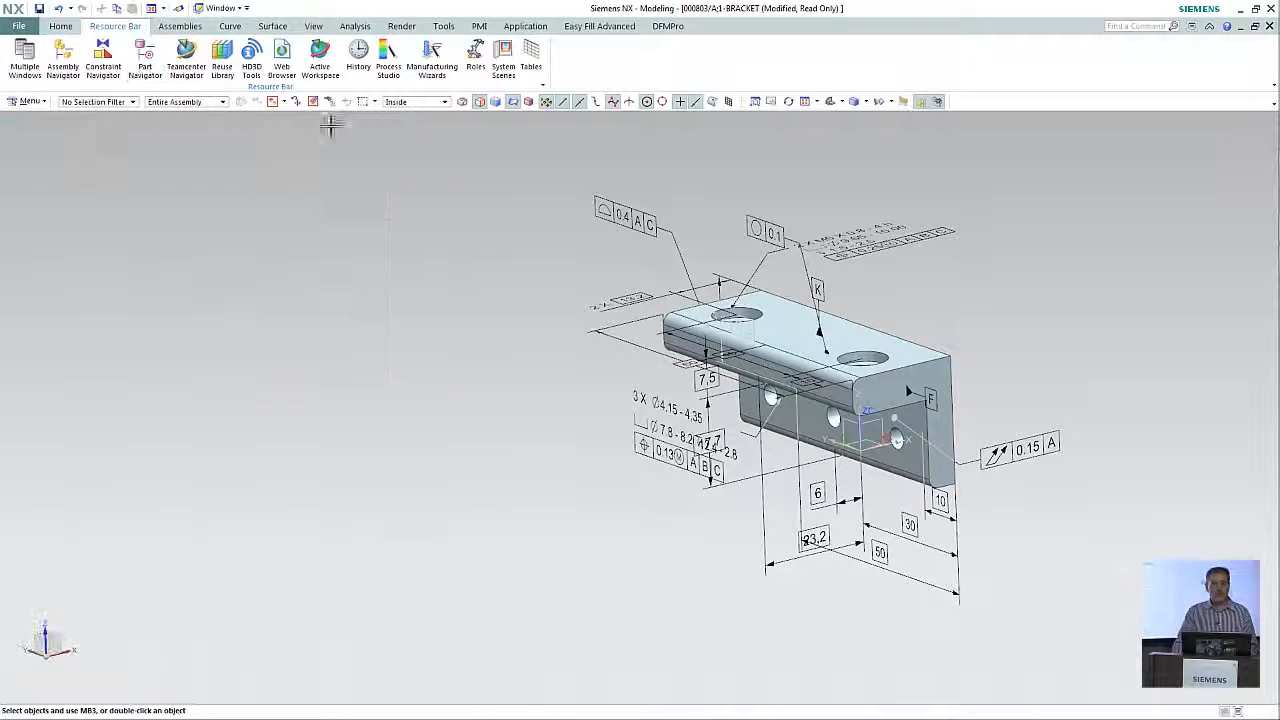
left_click(30, 104)
mouse_move(70, 120)
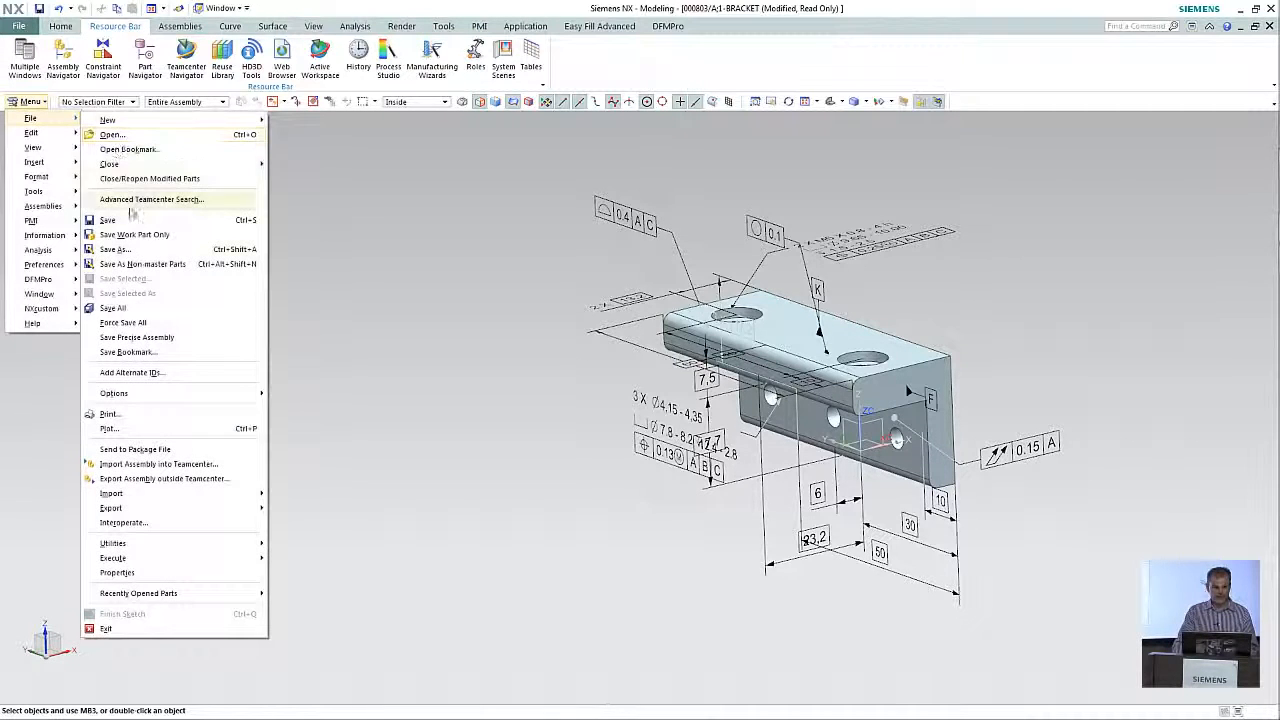
left_click(142, 250)
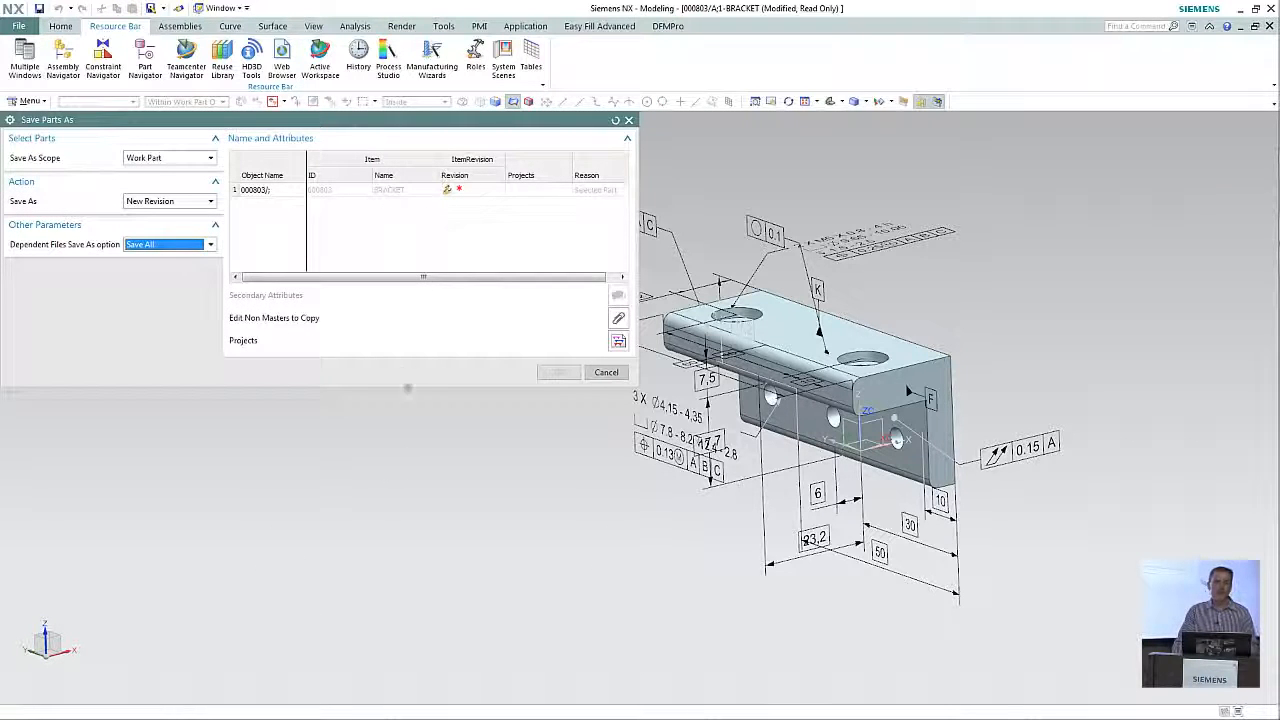
left_click(462, 195)
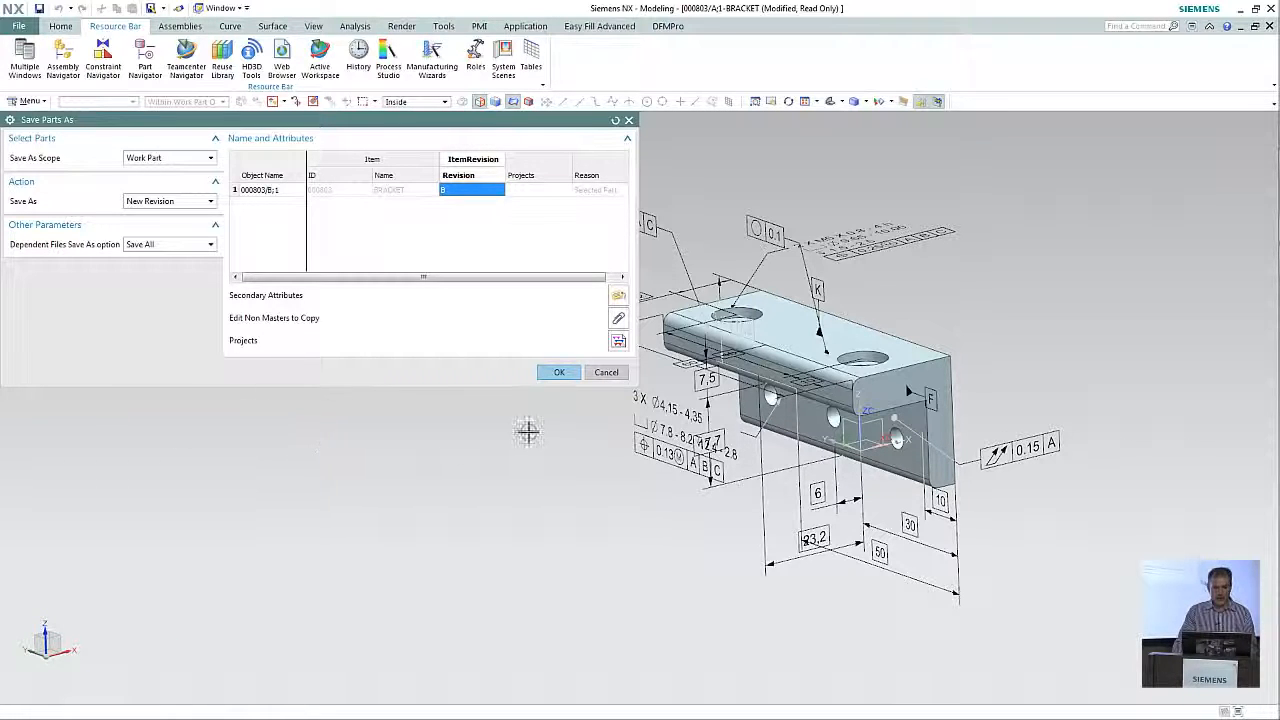
left_click(559, 374)
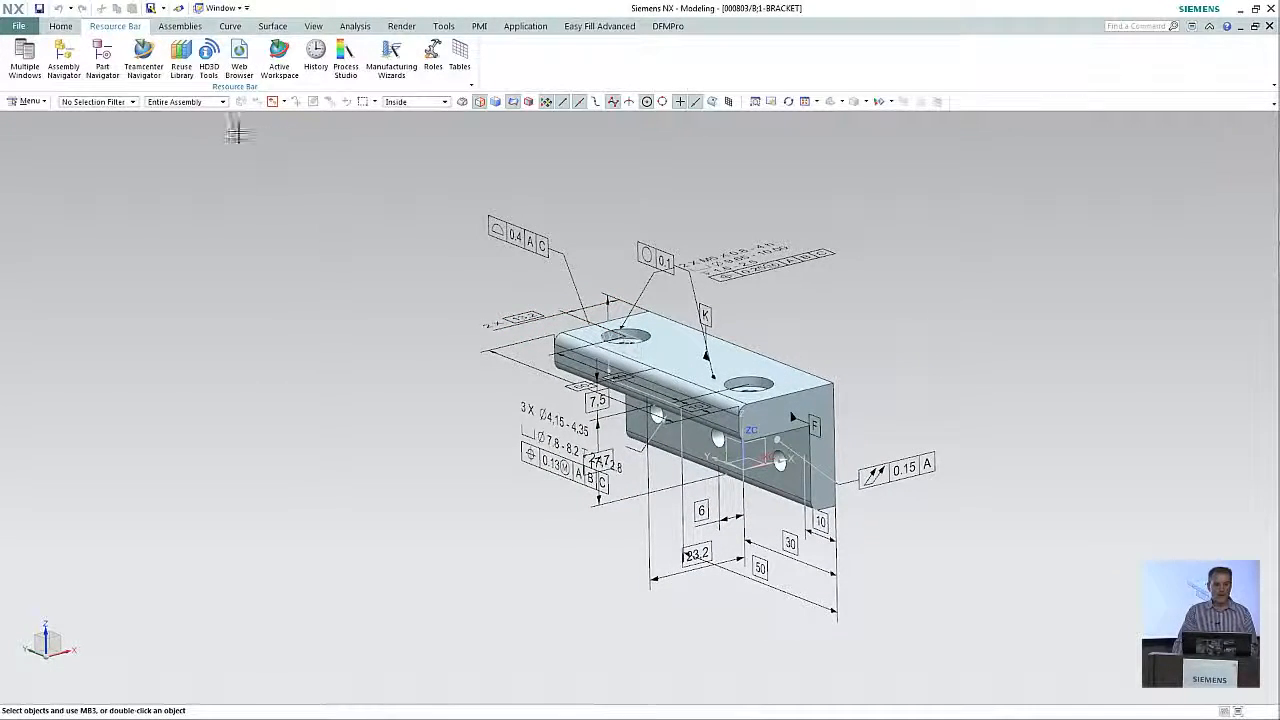
Step: Browse Teamcenter from Home to the Newstuff folder and list the revisions of item 000803-BRACKET
left_click(144, 60)
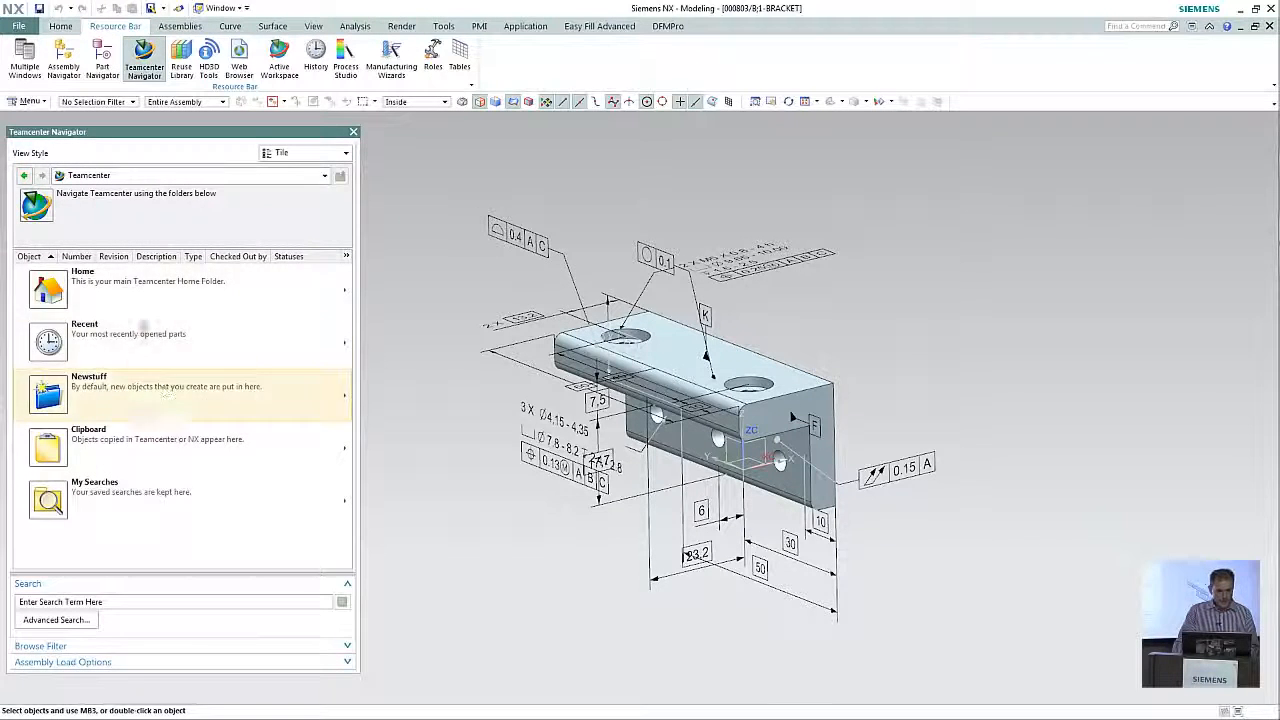
left_click(85, 293)
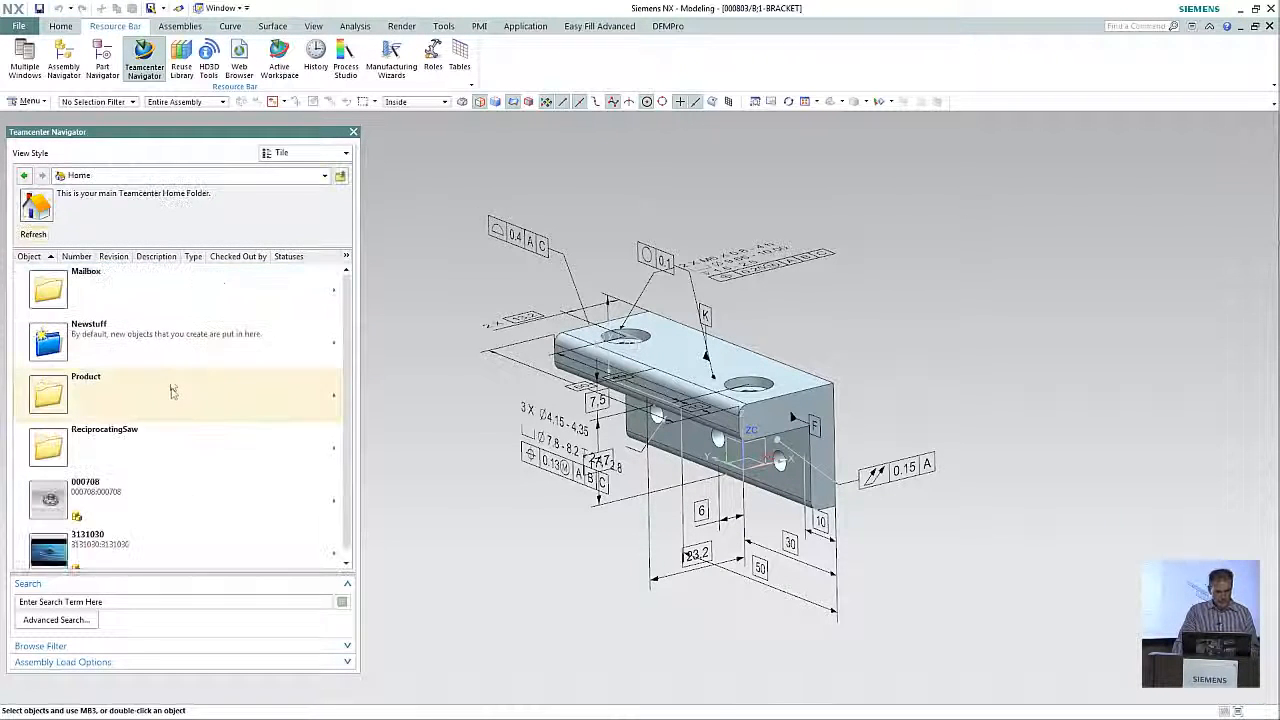
left_click(85, 330)
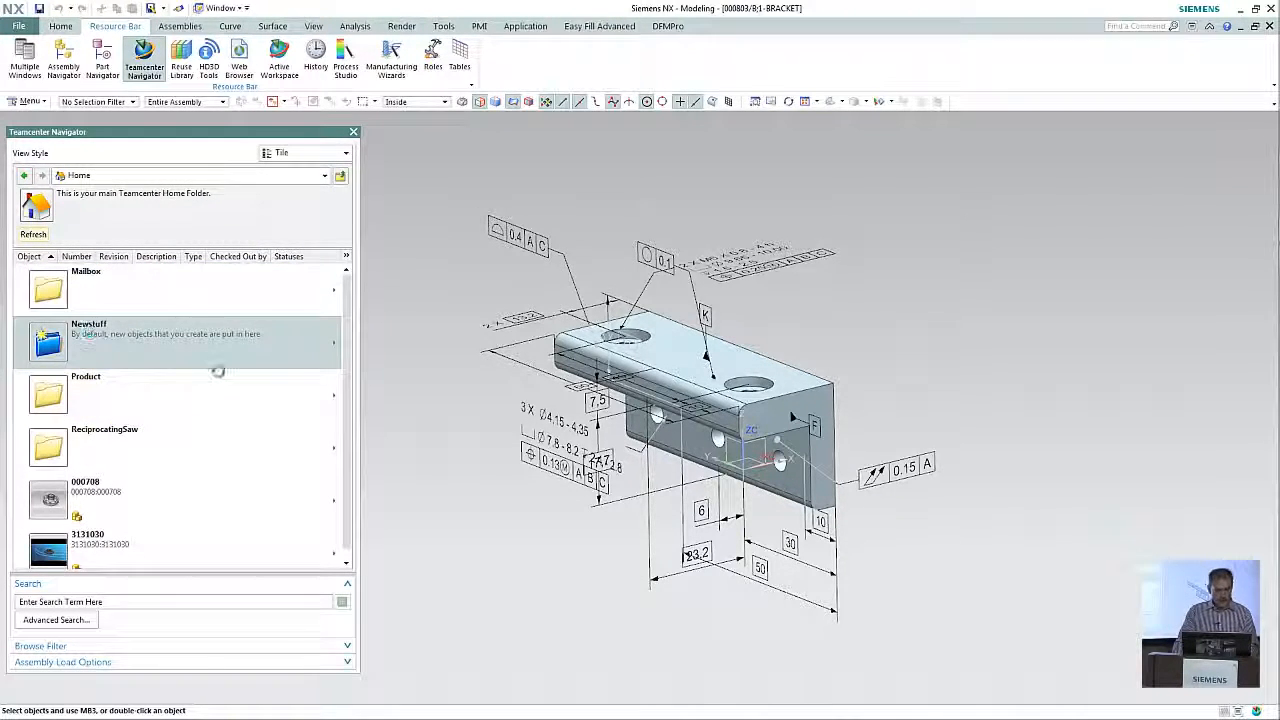
scroll(200, 411, "down", 3)
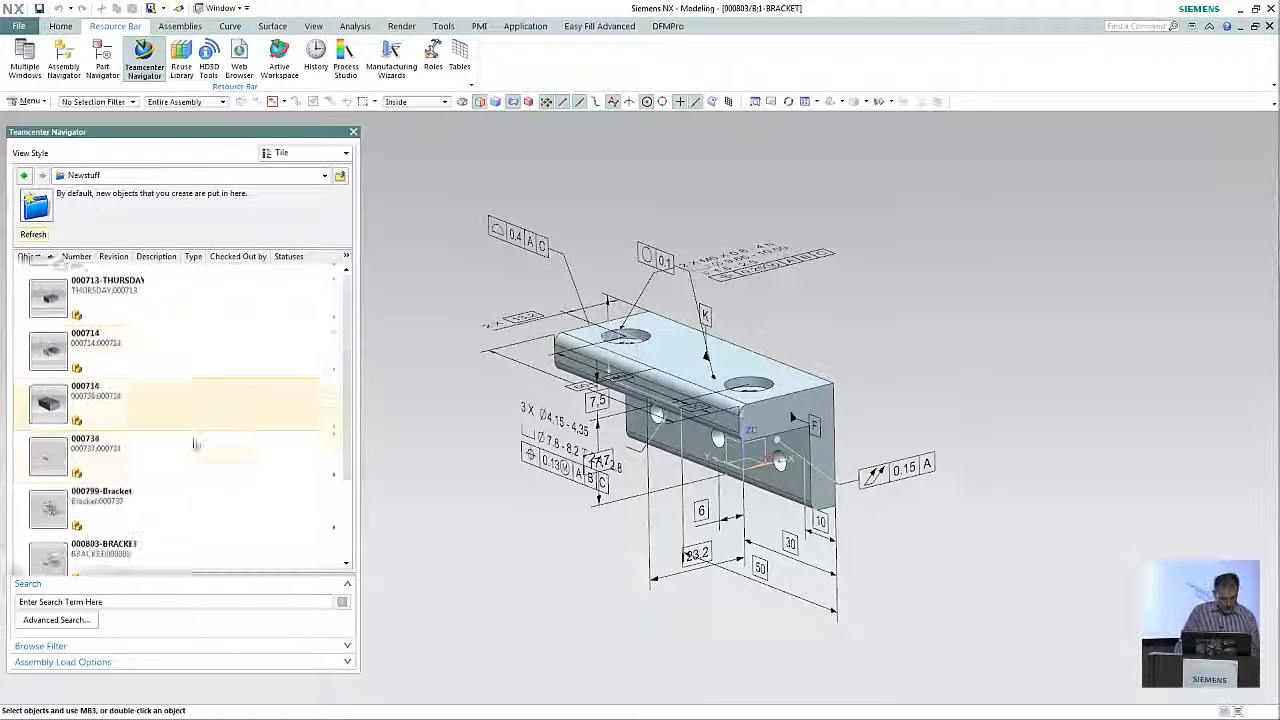
double_click(50, 549)
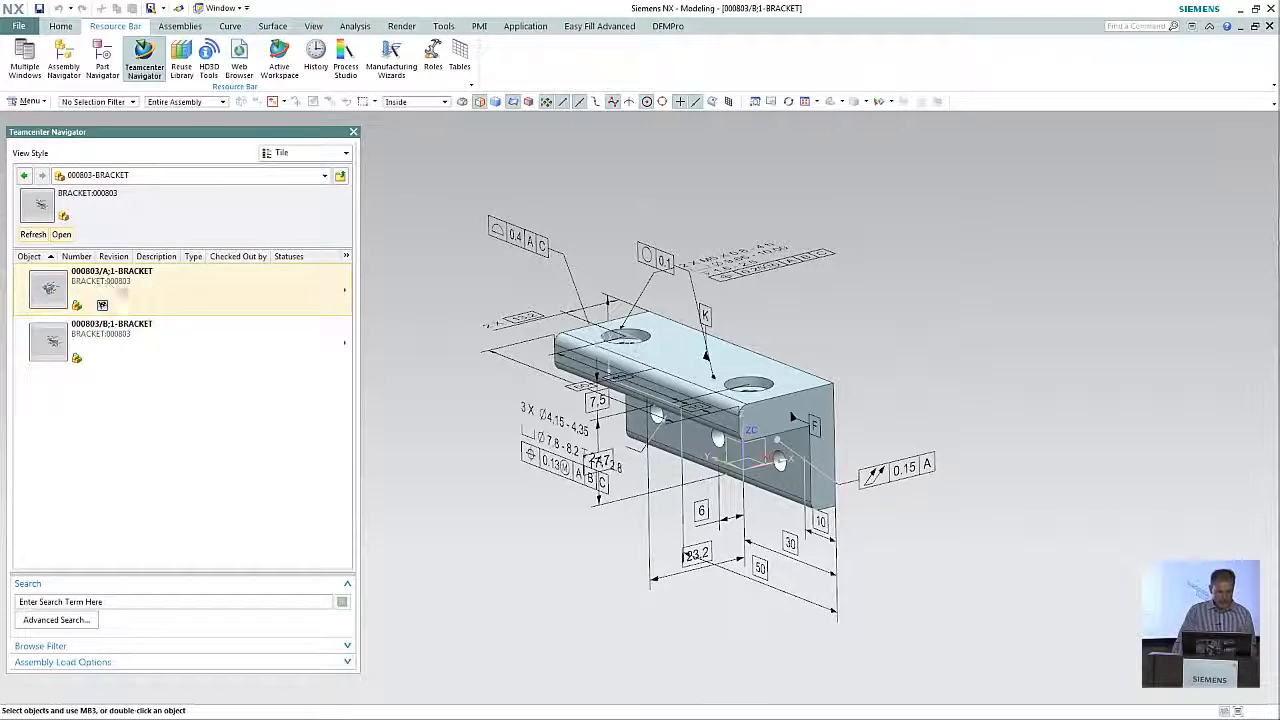
mouse_move(102, 308)
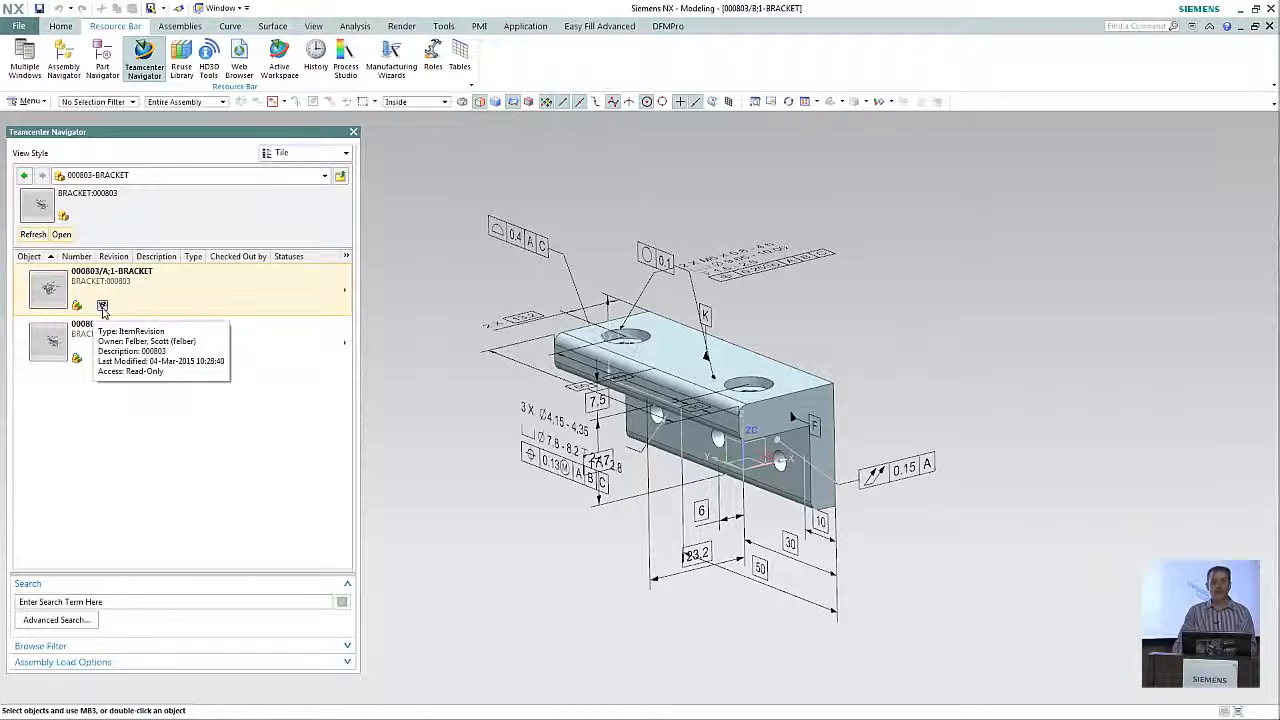
Step: Open the drawing 000803-B-dwg1 from bracket revision B and switch to the Drafting application
double_click(58, 343)
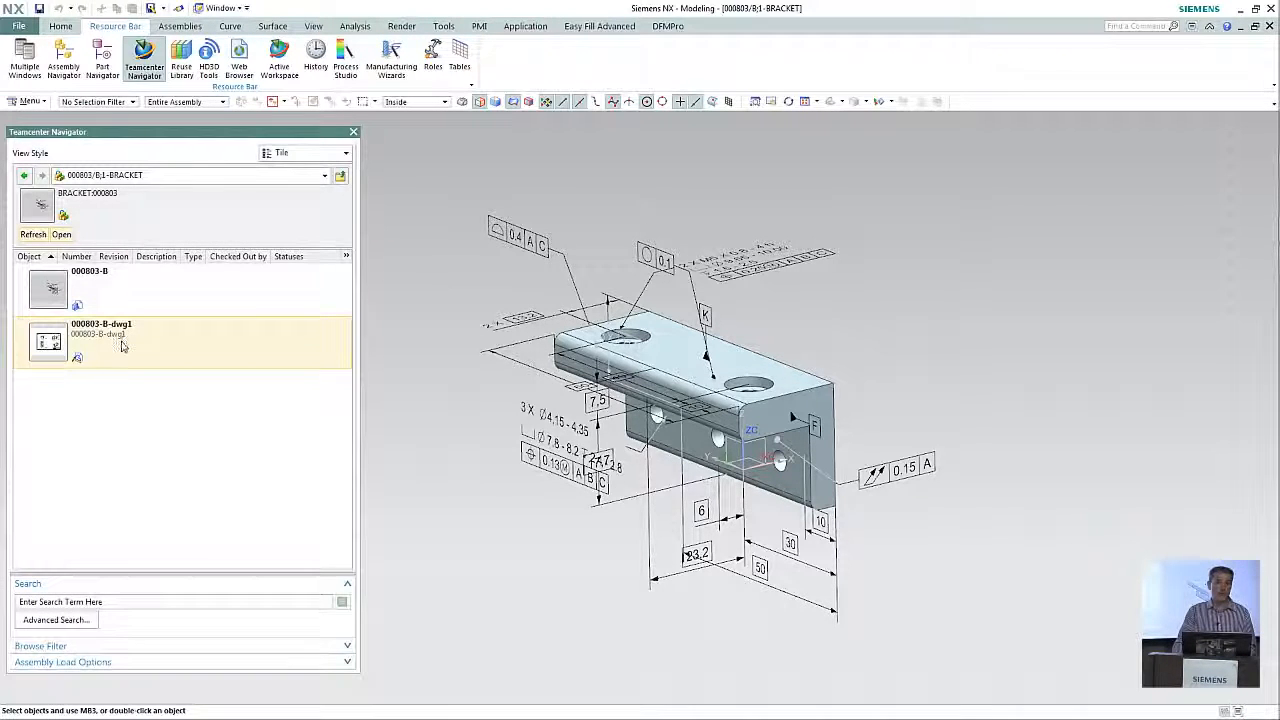
mouse_move(124, 347)
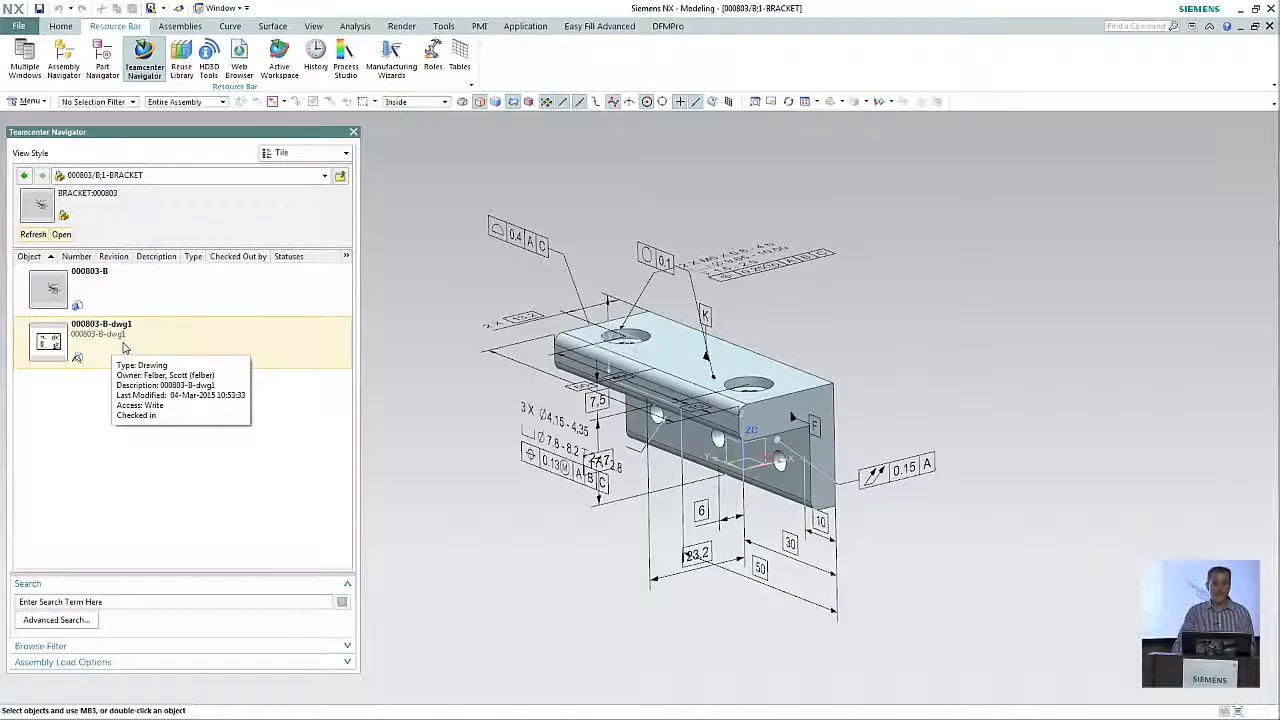
right_click(124, 347)
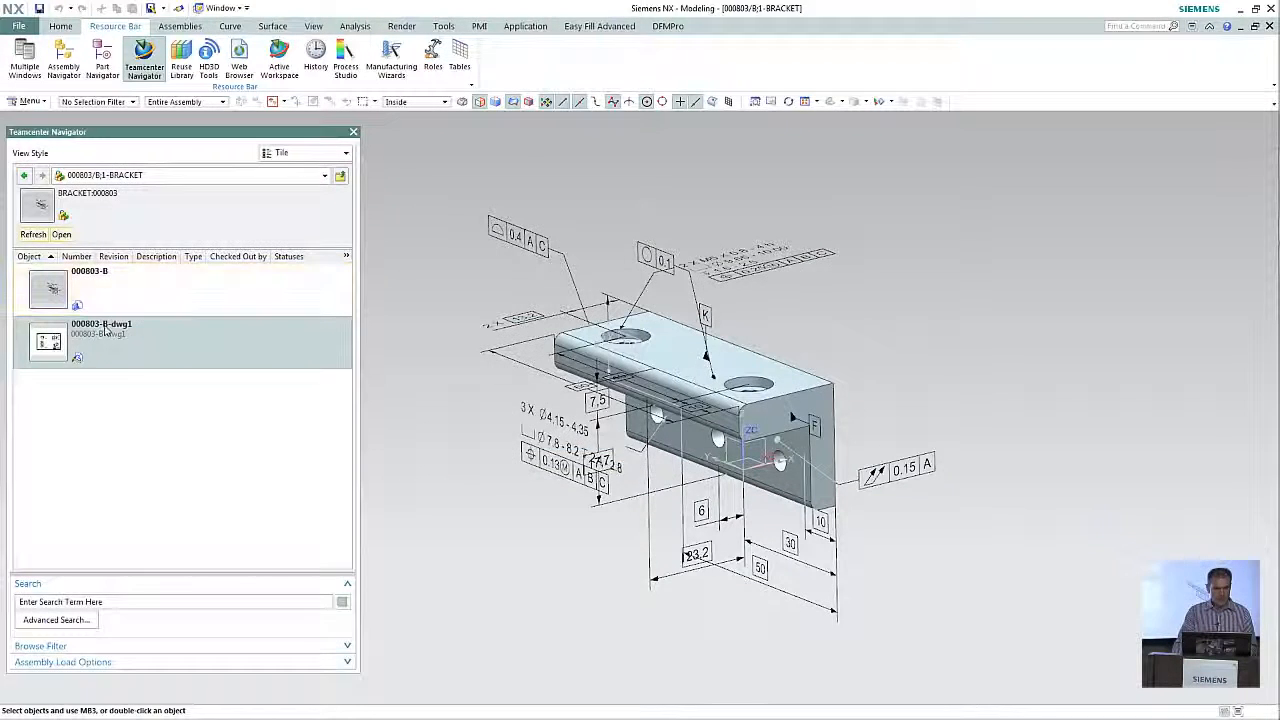
right_click(105, 330)
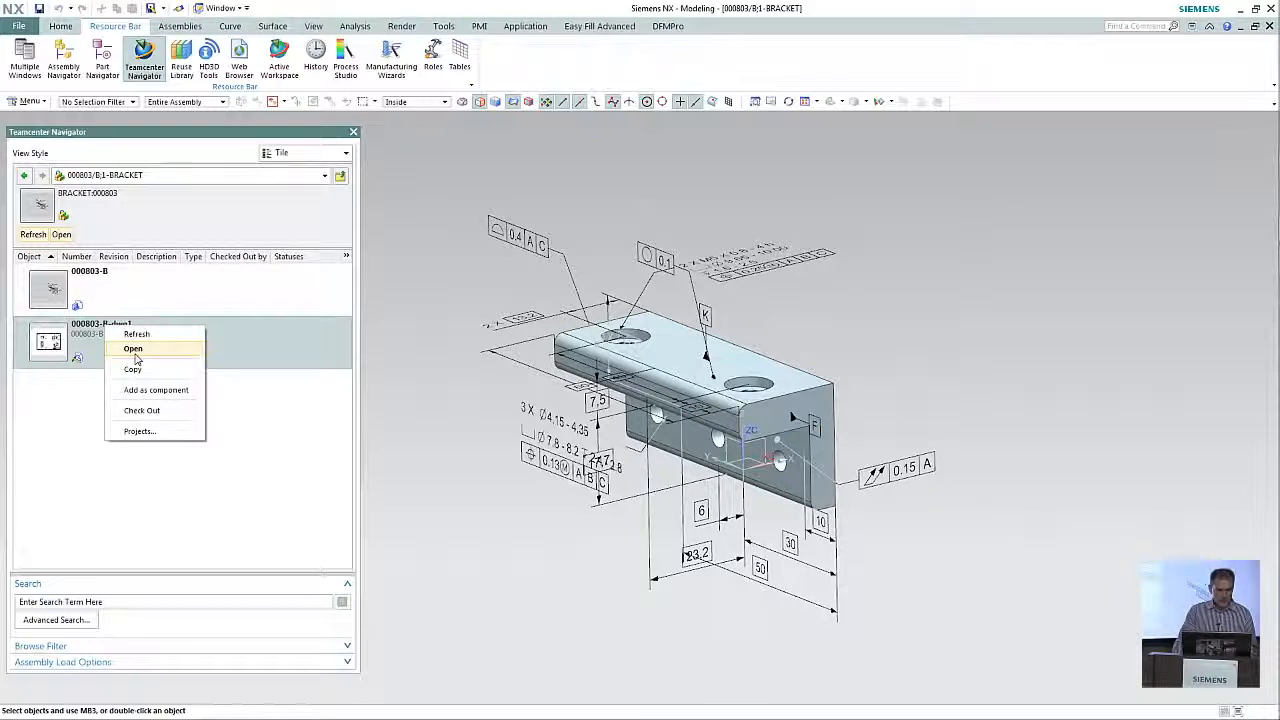
left_click(134, 349)
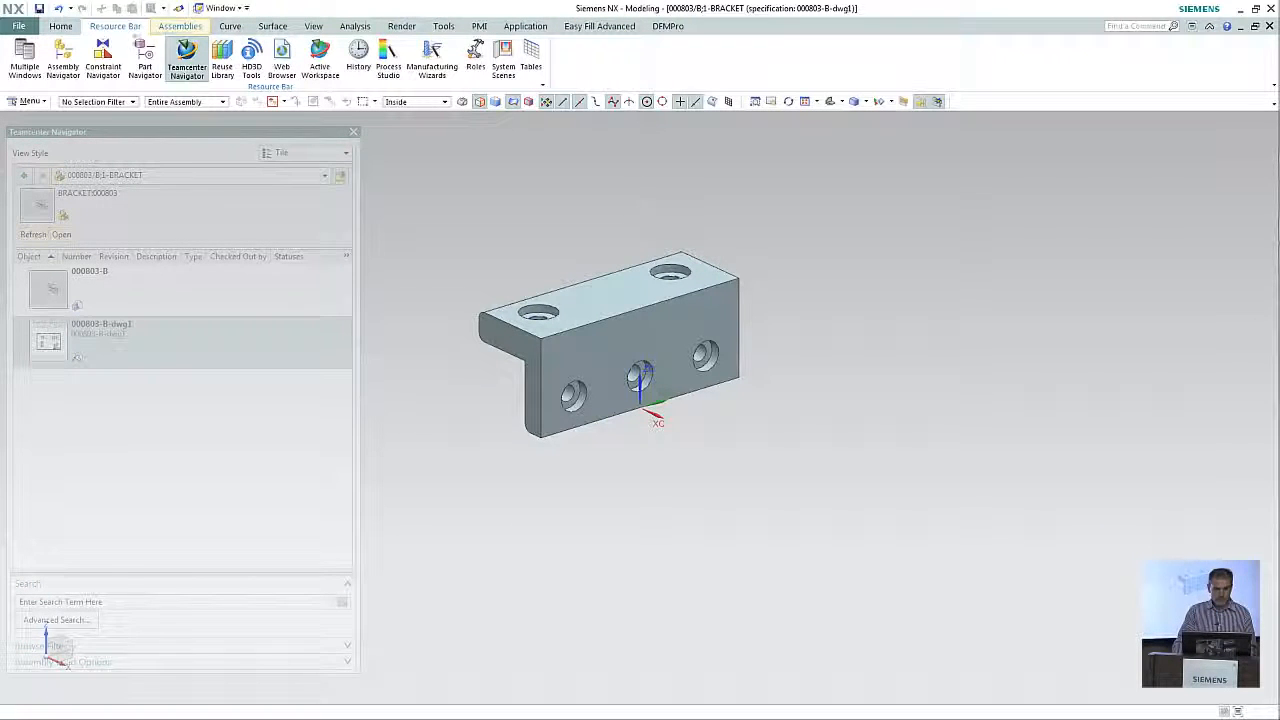
left_click(525, 26)
left_click(61, 60)
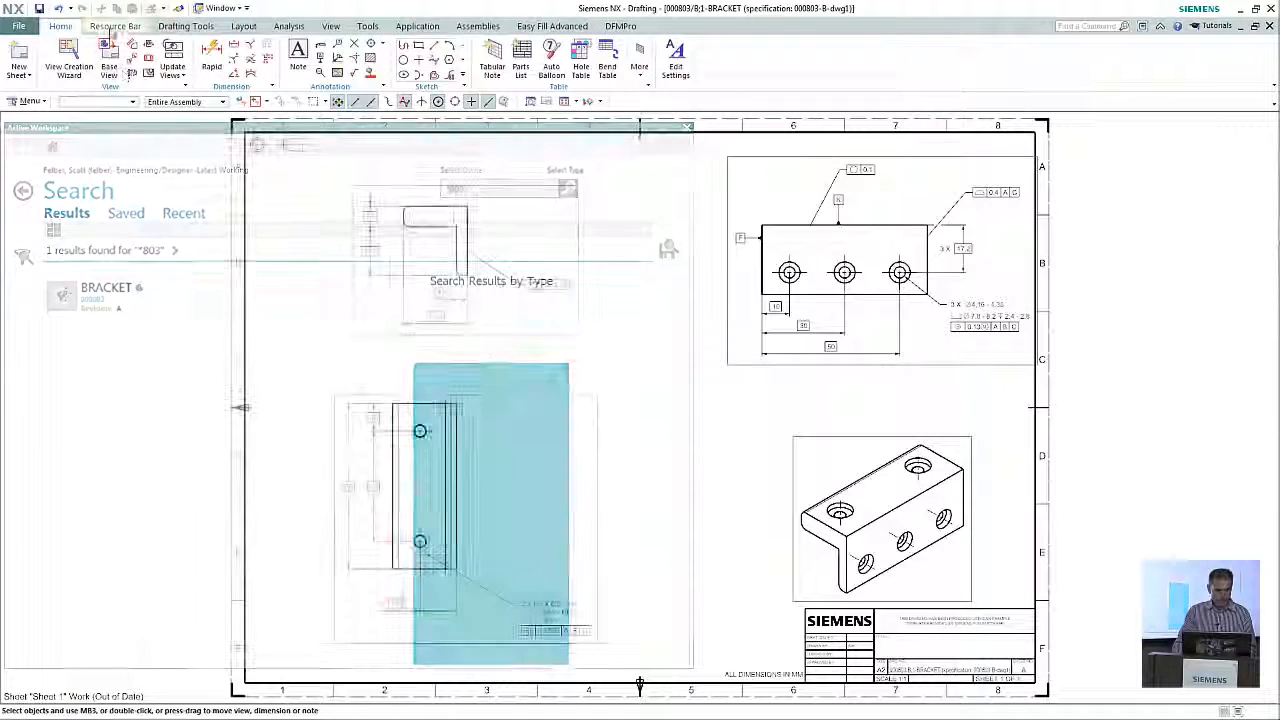
Step: Update the entire drawing so all imported views on Sheet 1 match the modified bracket
left_click(115, 26)
left_click(93, 58)
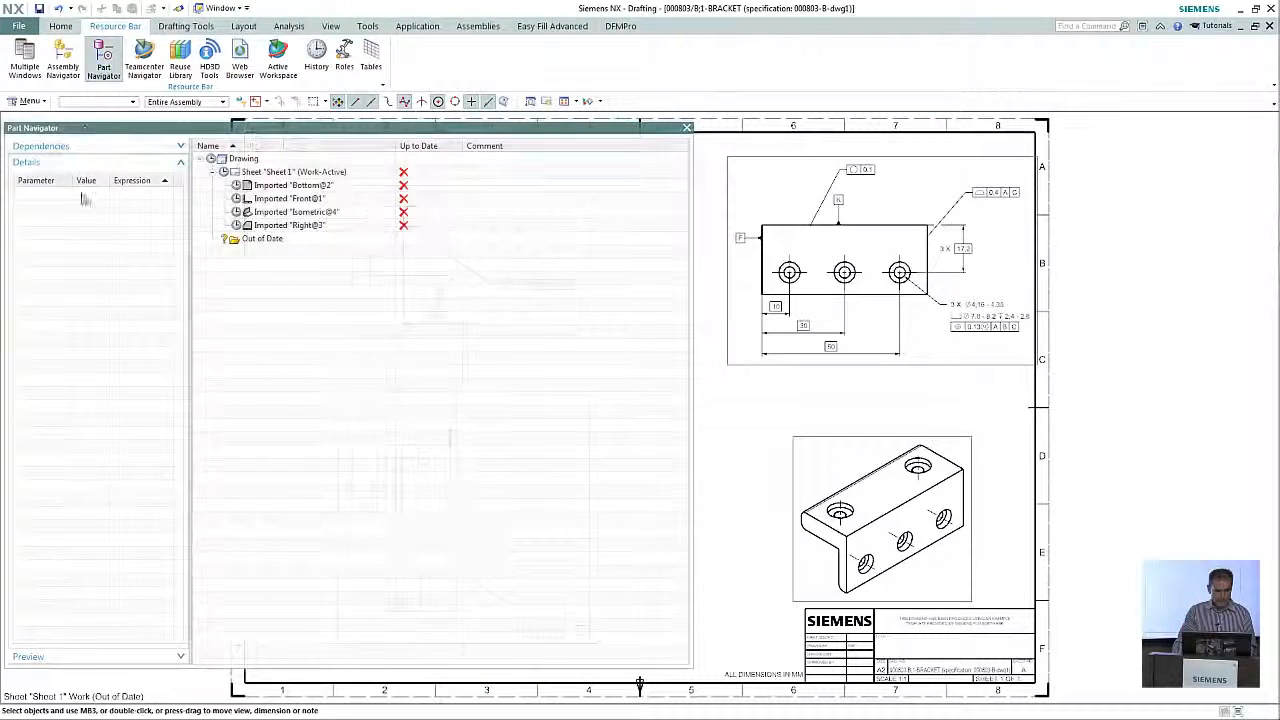
right_click(232, 161)
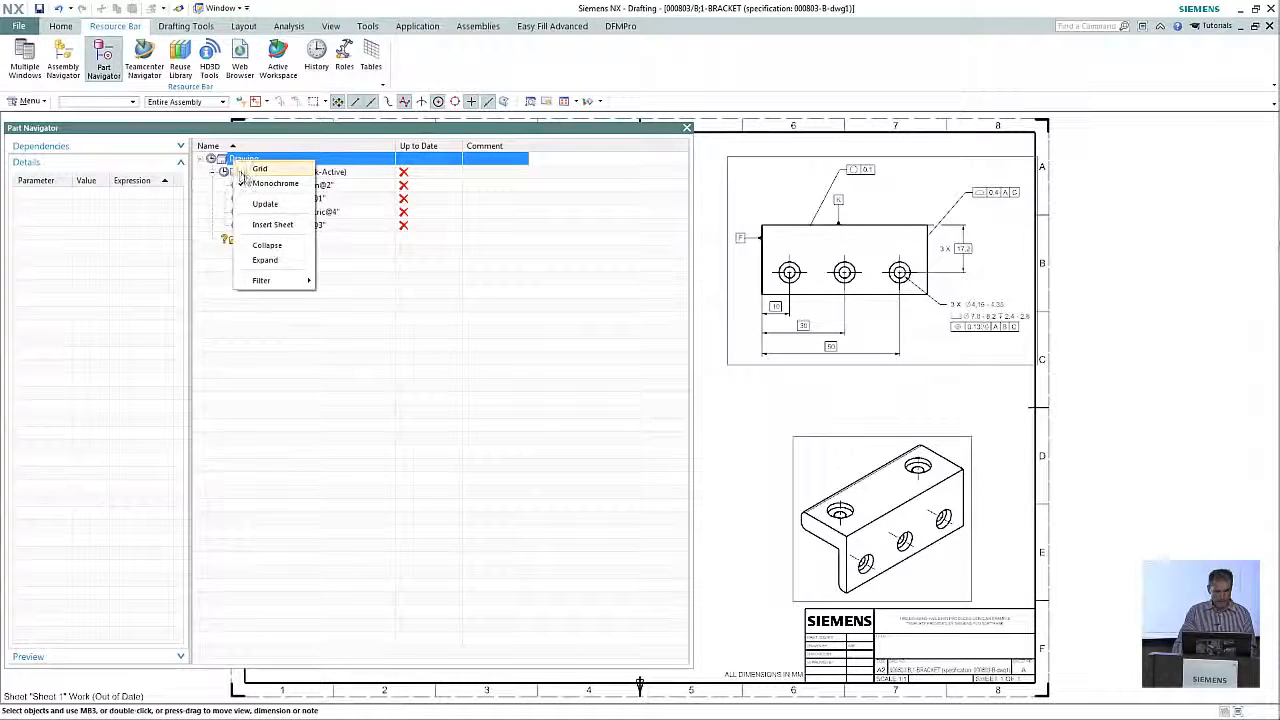
left_click(265, 204)
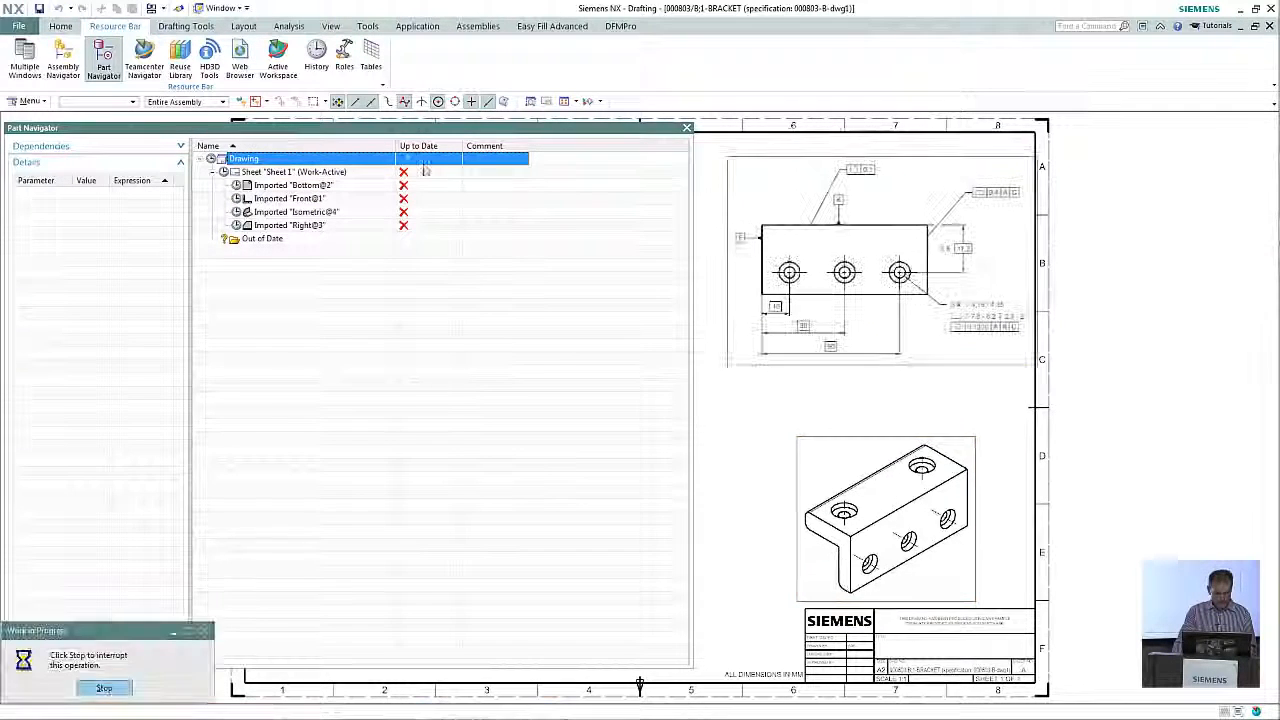
left_click(687, 129)
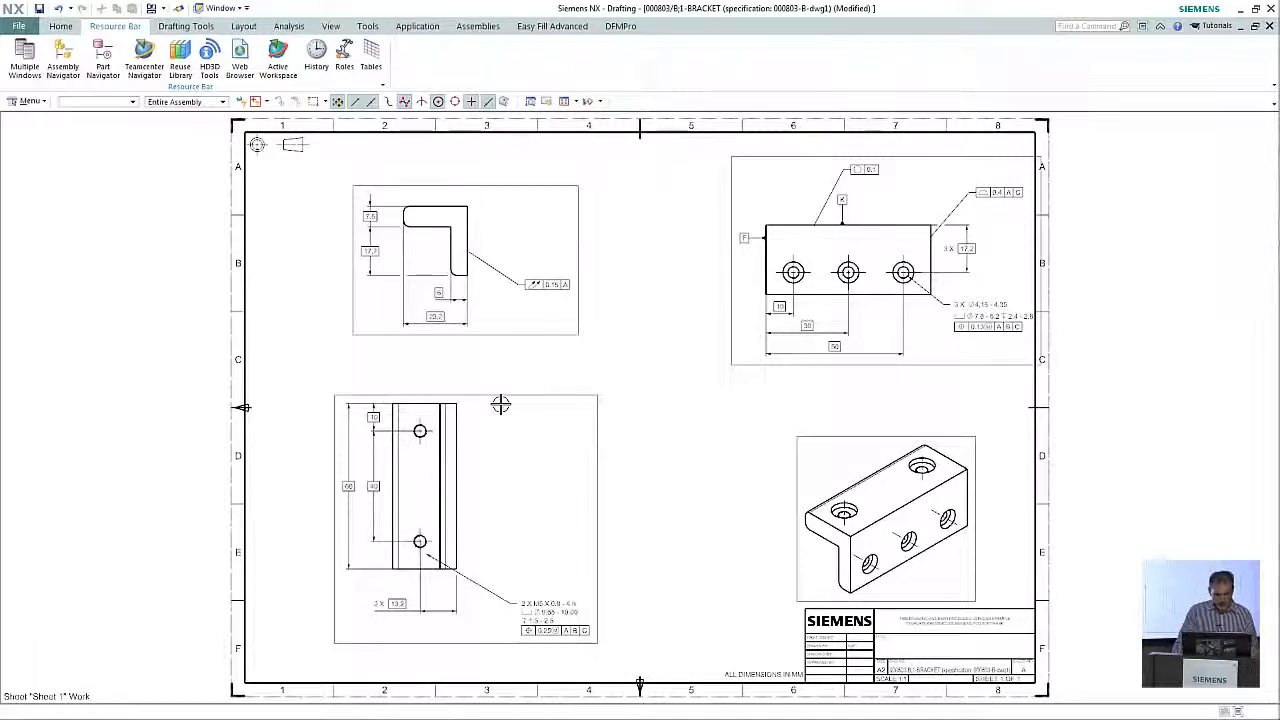
scroll(492, 446, "up", 3)
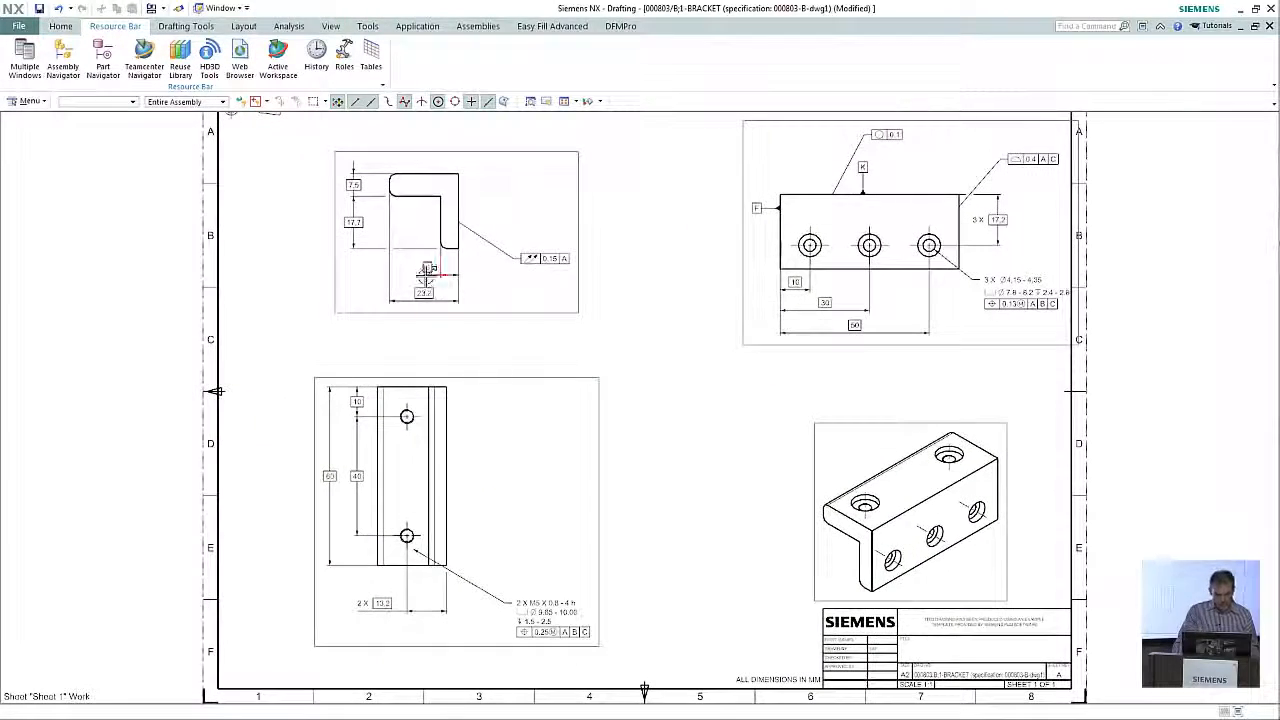